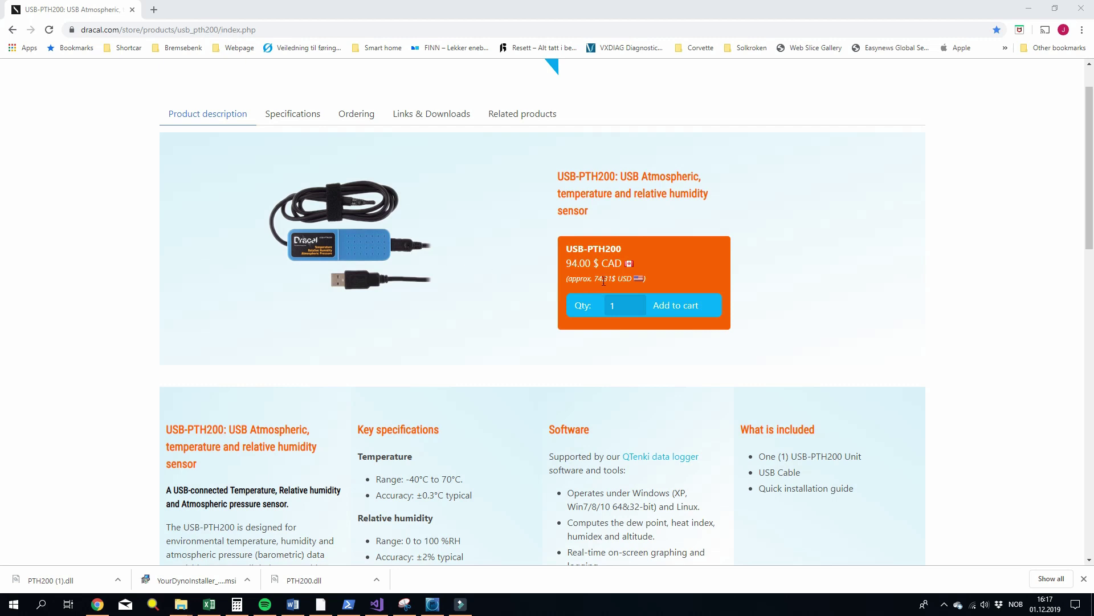
scroll(511, 308, down, 3)
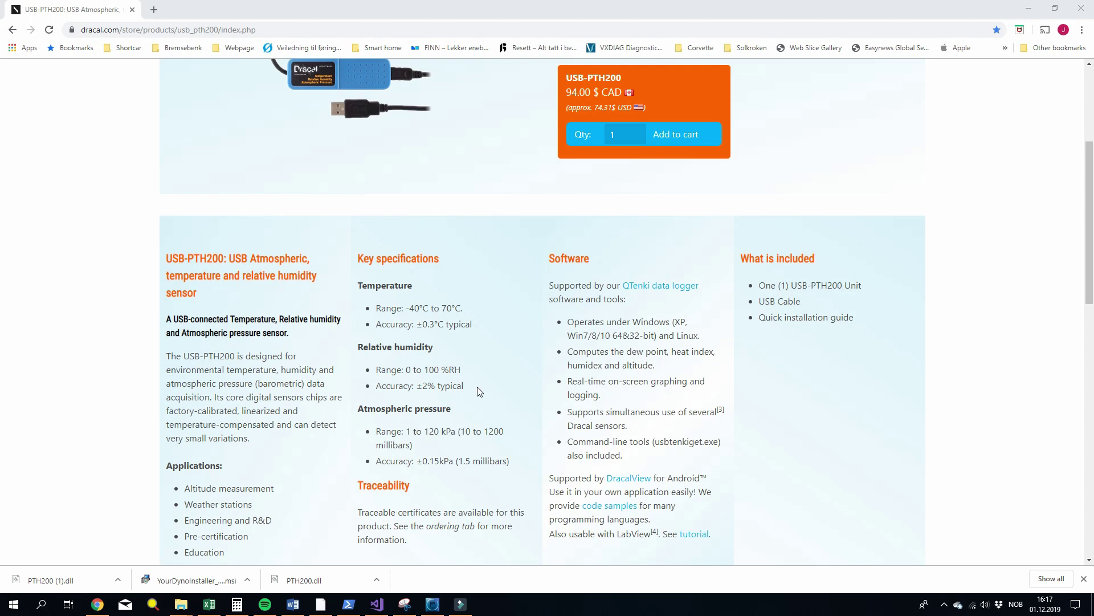
scroll(487, 420, up, 3)
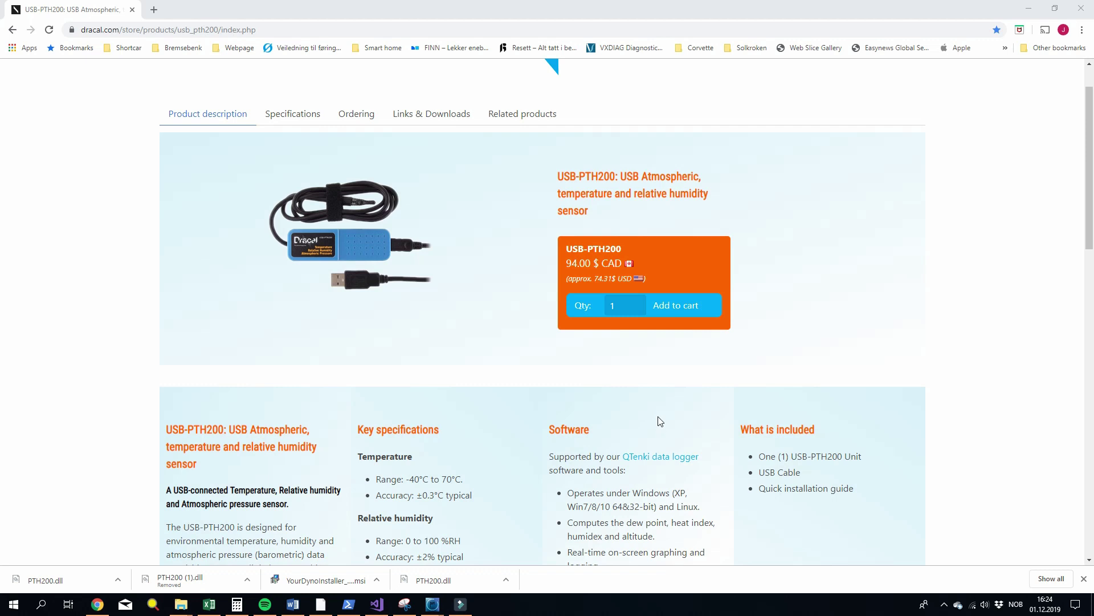
Step: Open the QTenki data logger product page and show its Links & Downloads files
click(635, 463)
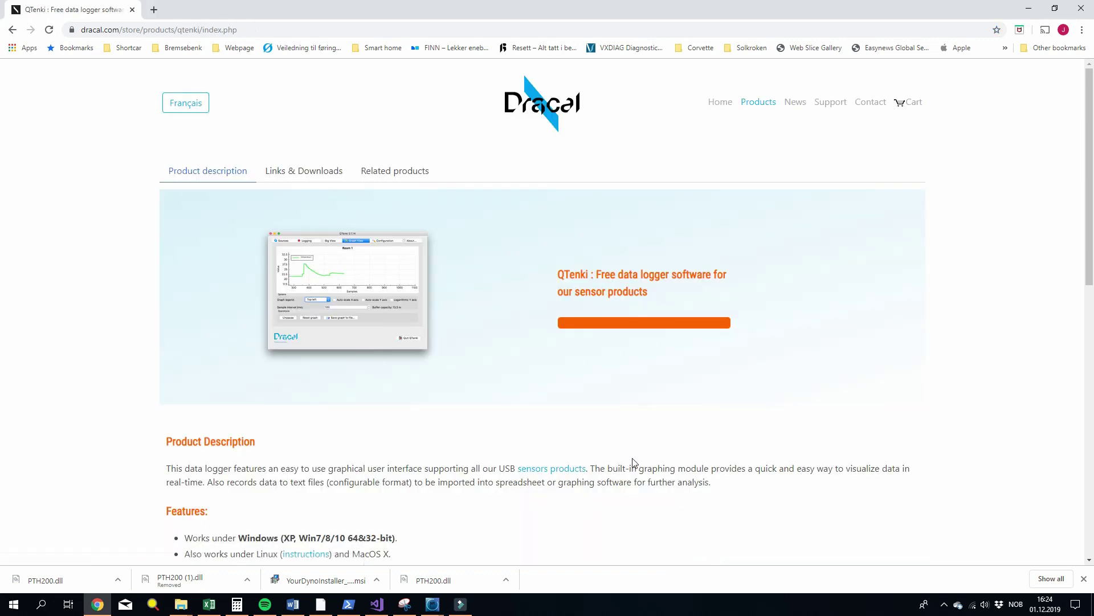
click(315, 171)
scroll(335, 211, down, 4)
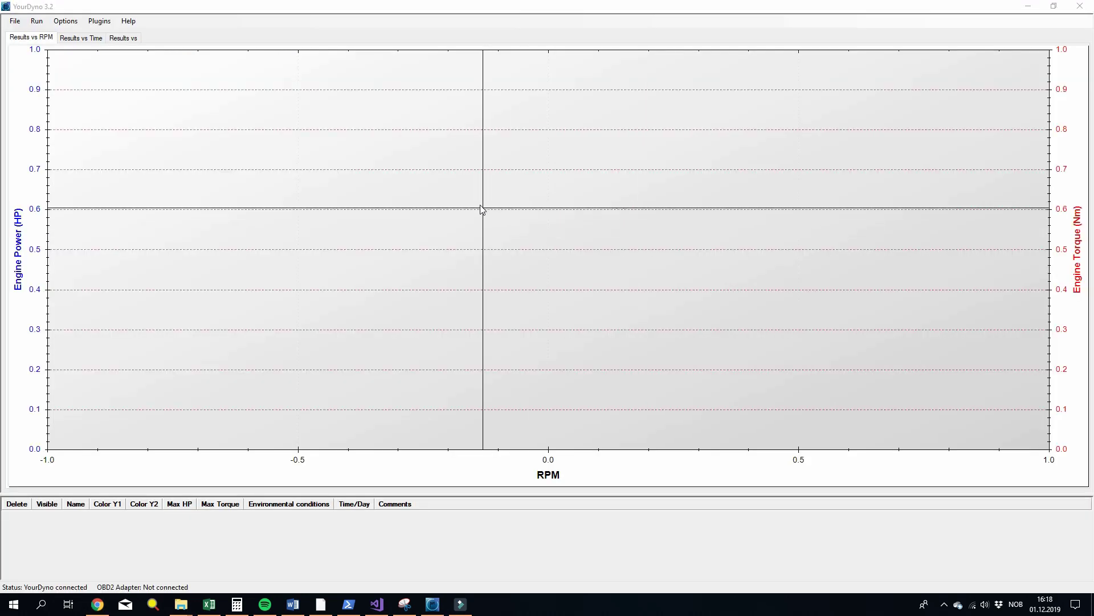
Step: Bring YourDyno to the front and open Manage Plugins from the Plugins menu
click(97, 21)
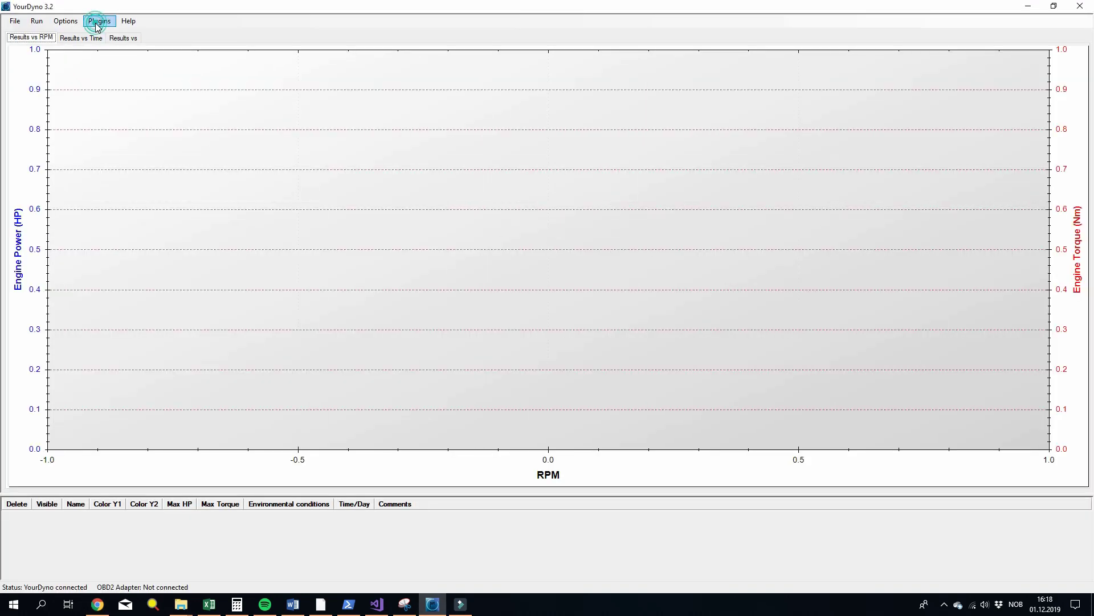
click(96, 22)
click(117, 34)
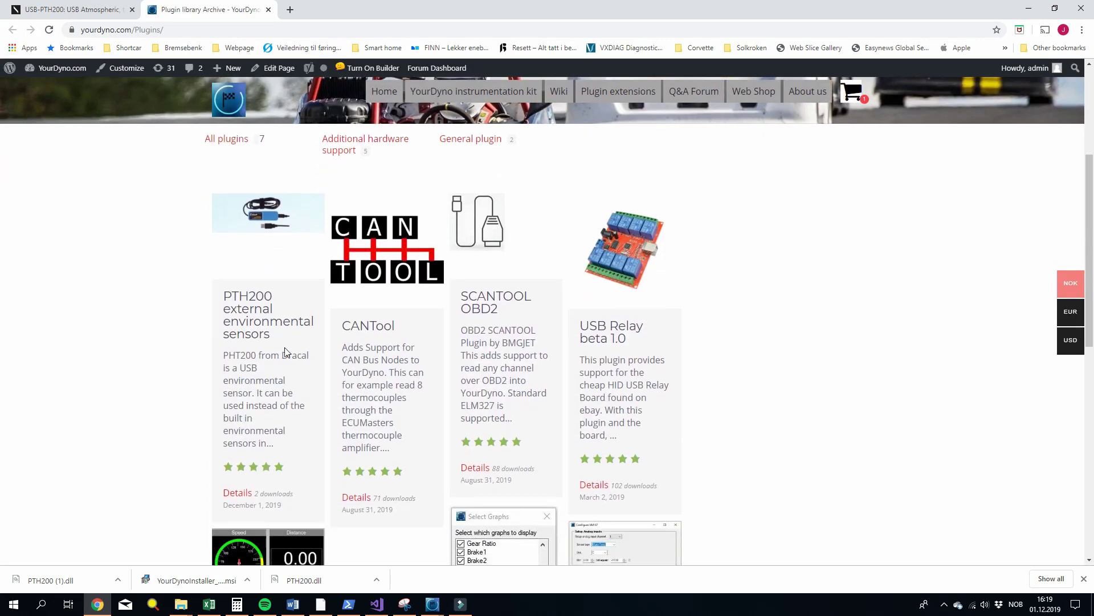
Step: Open the PTH200 external environmental sensors plugin page and scroll to its files
click(256, 321)
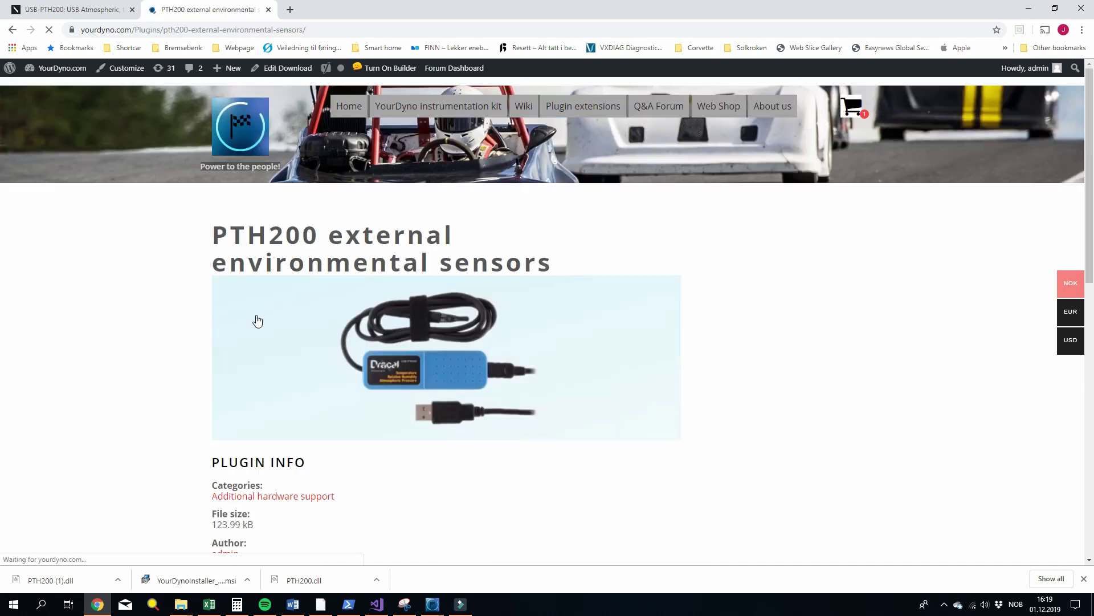
scroll(254, 318, down, 2)
scroll(254, 312, down, 6)
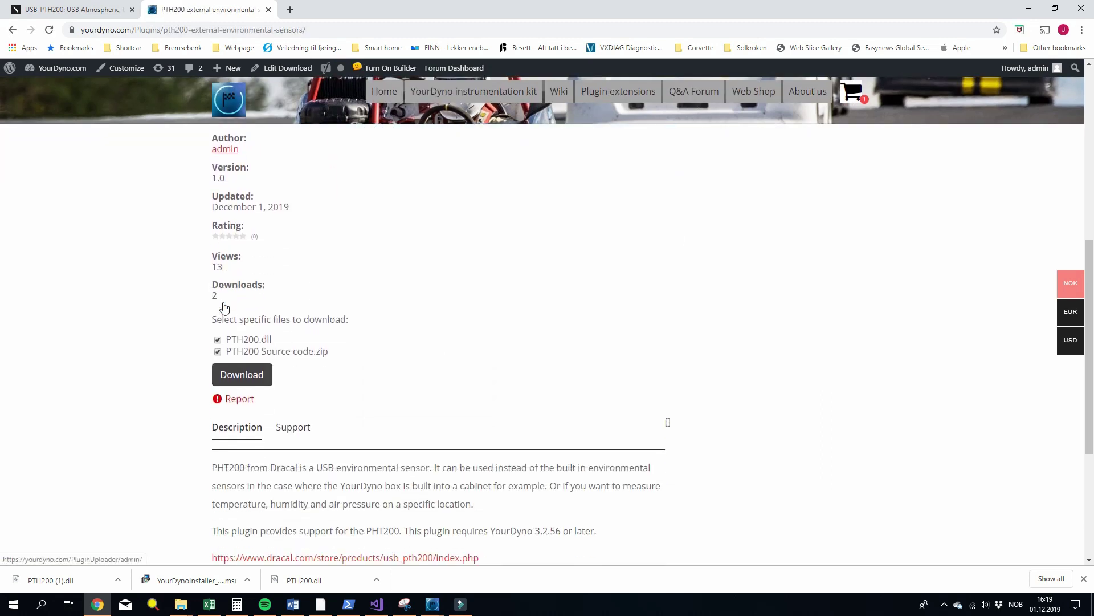
Step: Download only PTH200.dll, leaving out PTH200 Source code.zip, and keep it despite the warning
click(217, 301)
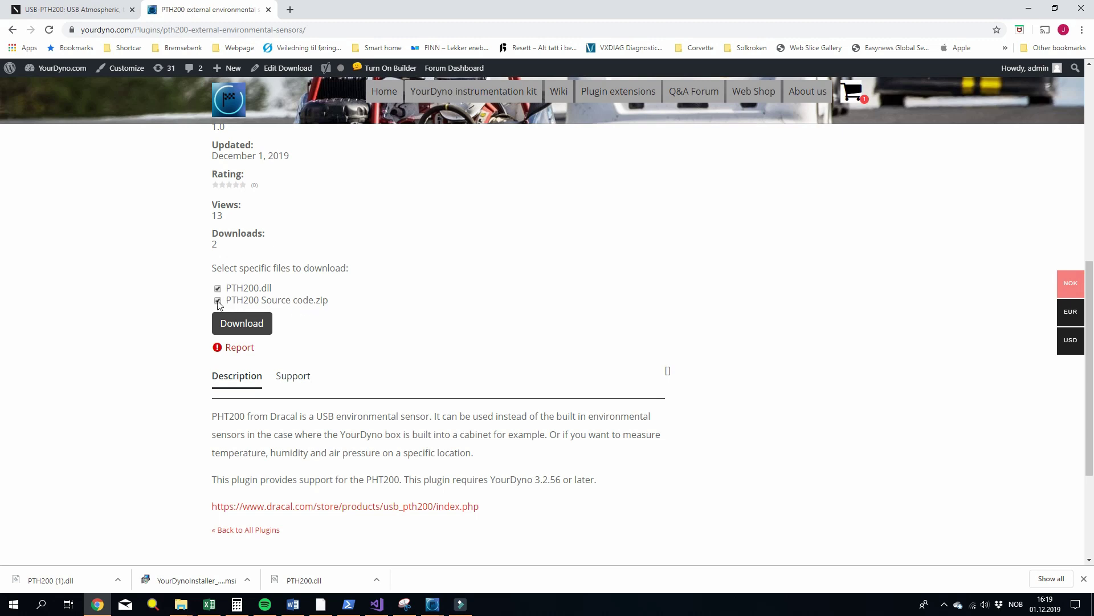
click(218, 300)
click(240, 329)
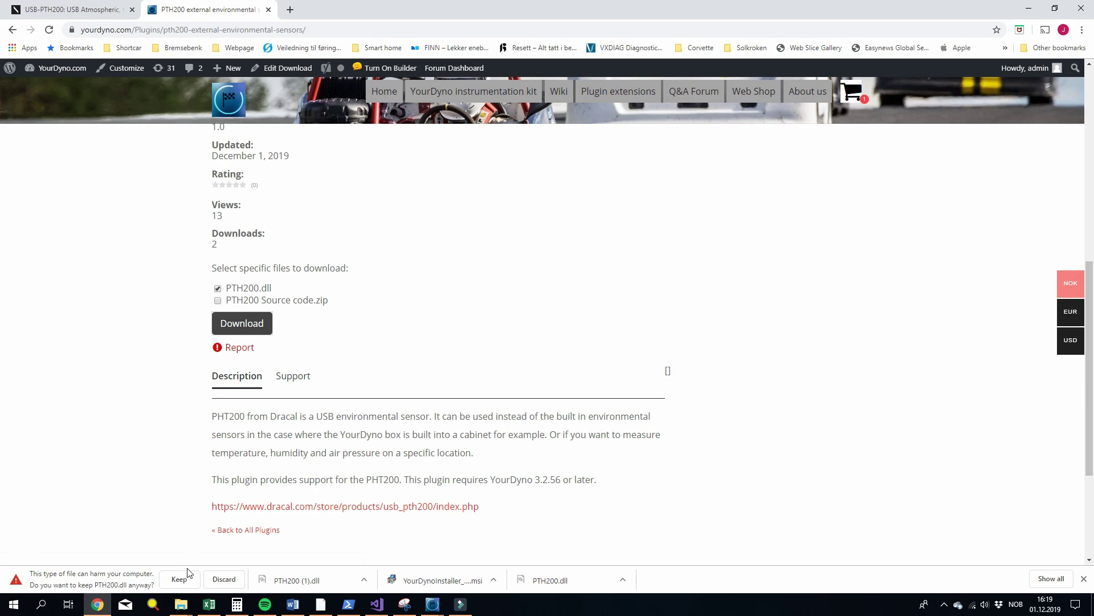
click(179, 579)
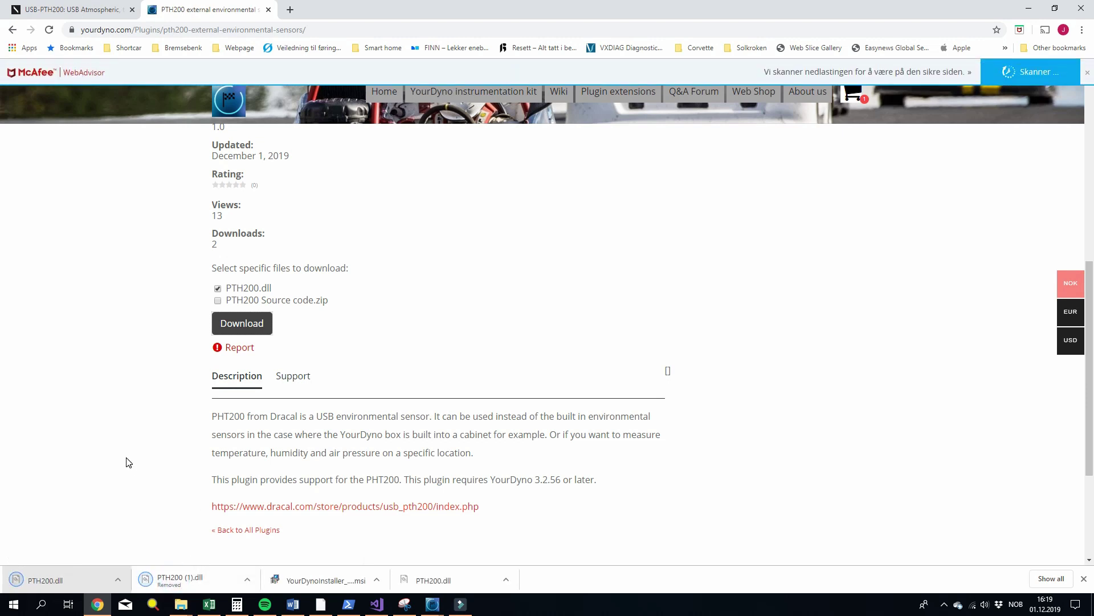
Step: Install PTH200.dll from Downloads and select the new Dracal PTH200 Environmental plugin entry
key(alt+Tab)
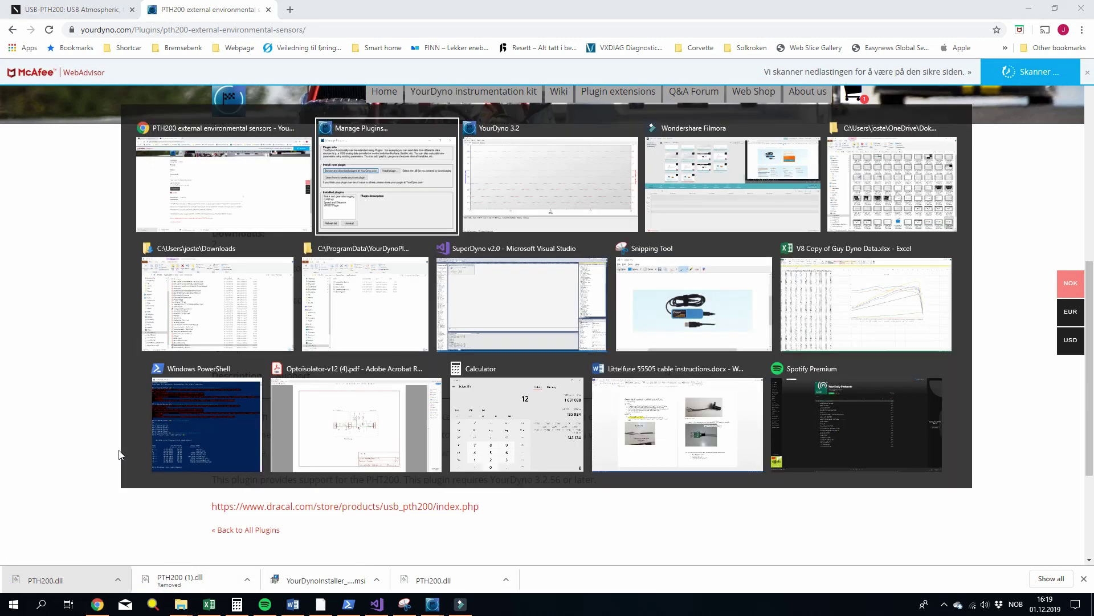
key(alt+Tab)
key(alt+shift+Tab)
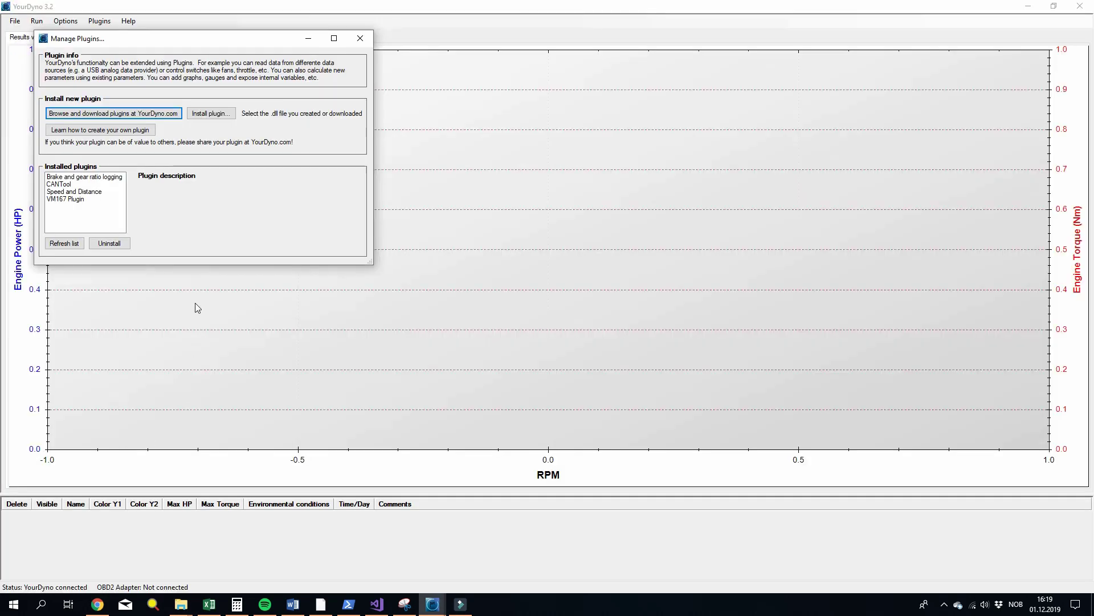
click(222, 114)
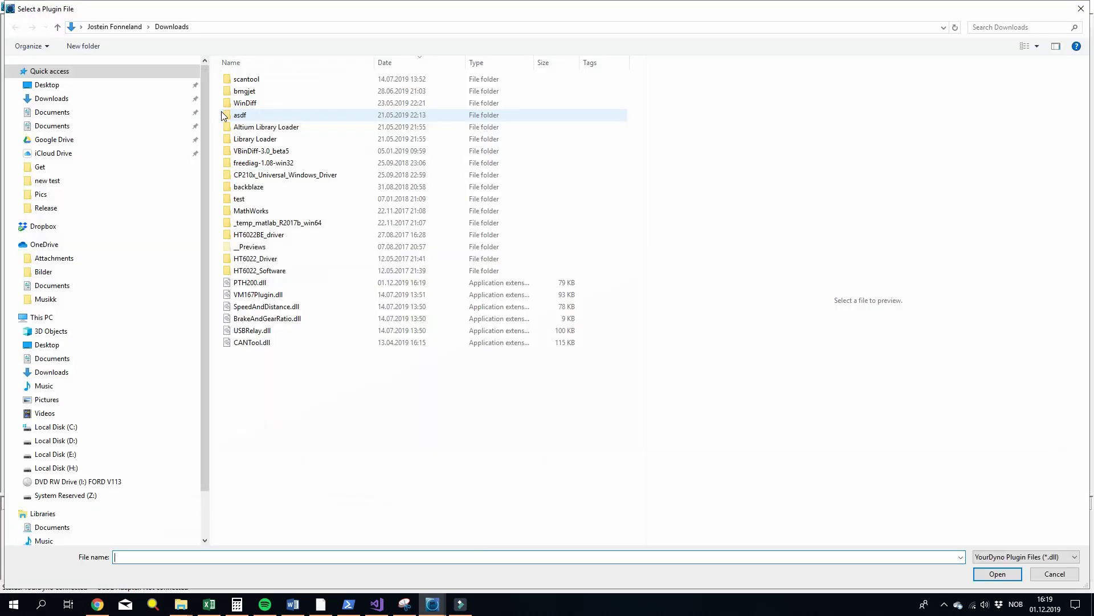
click(61, 101)
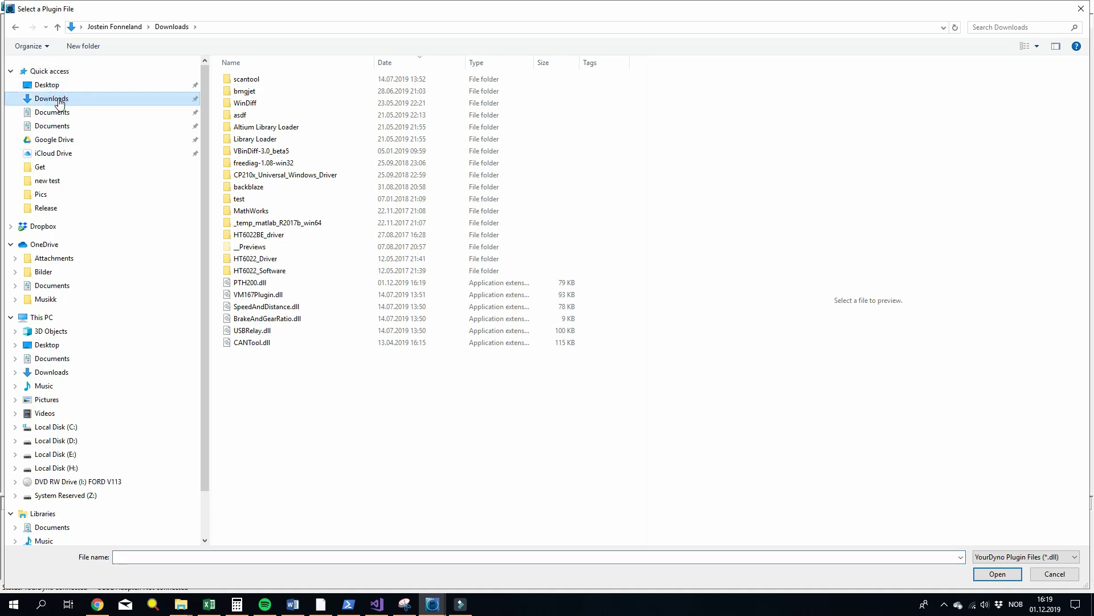
click(251, 284)
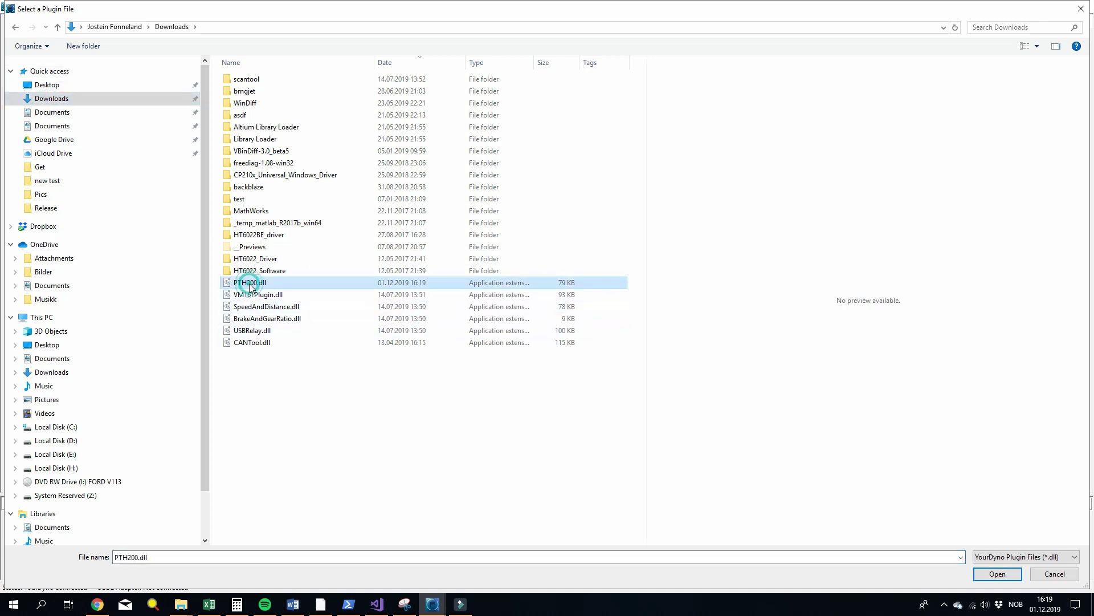
click(998, 574)
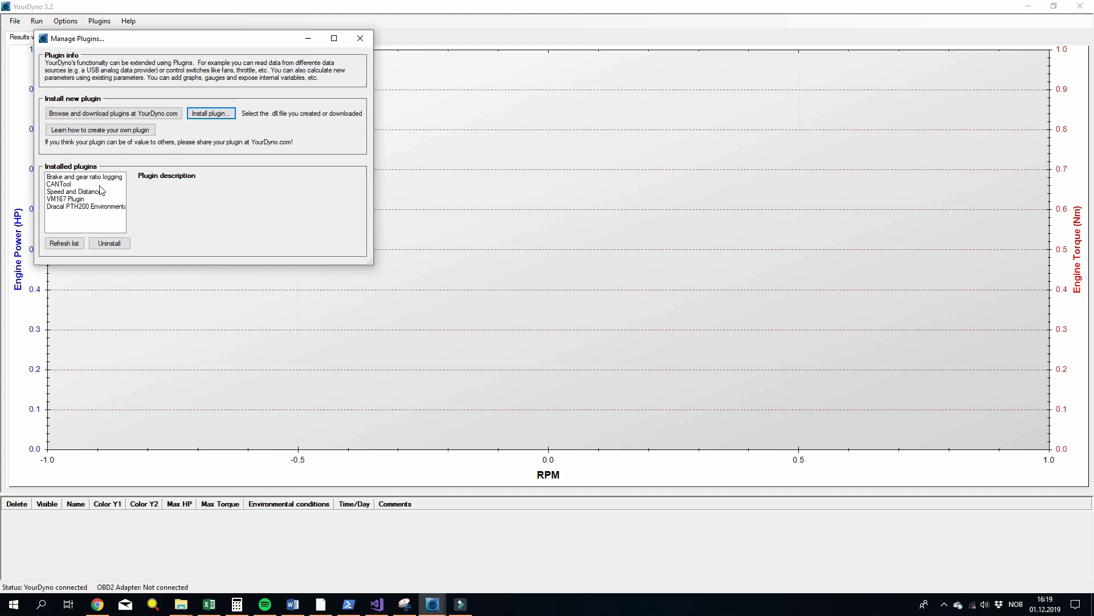
click(87, 209)
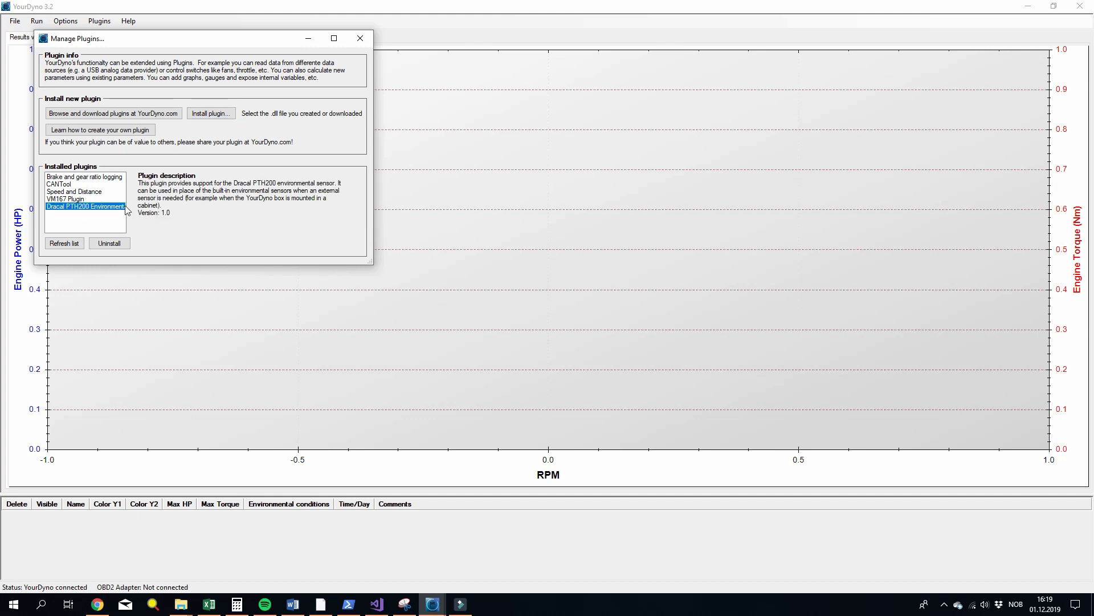
Step: Check the PTH200 sensor readings (24.9 C, 1011.0 kPa, 25.2 % humidity), then close the configuration
click(361, 38)
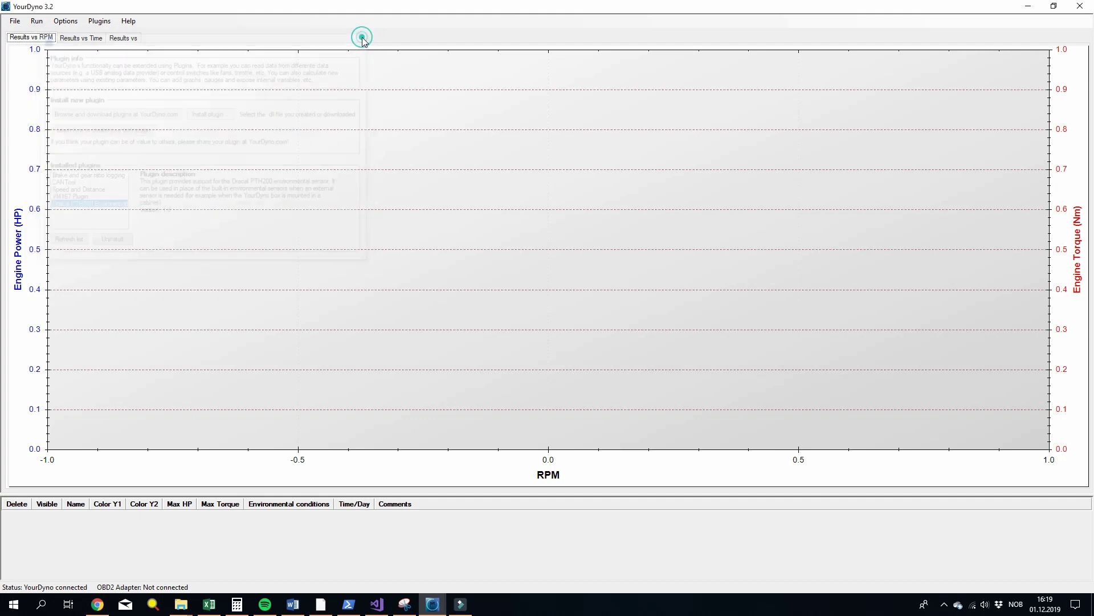
click(101, 23)
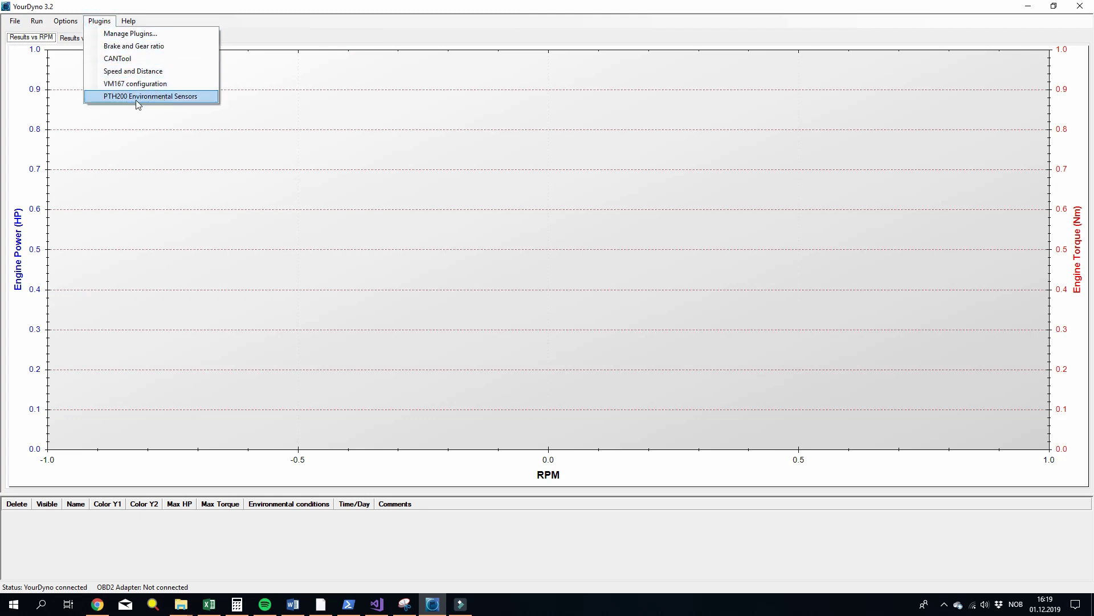
click(194, 97)
drag(169, 57, 412, 141)
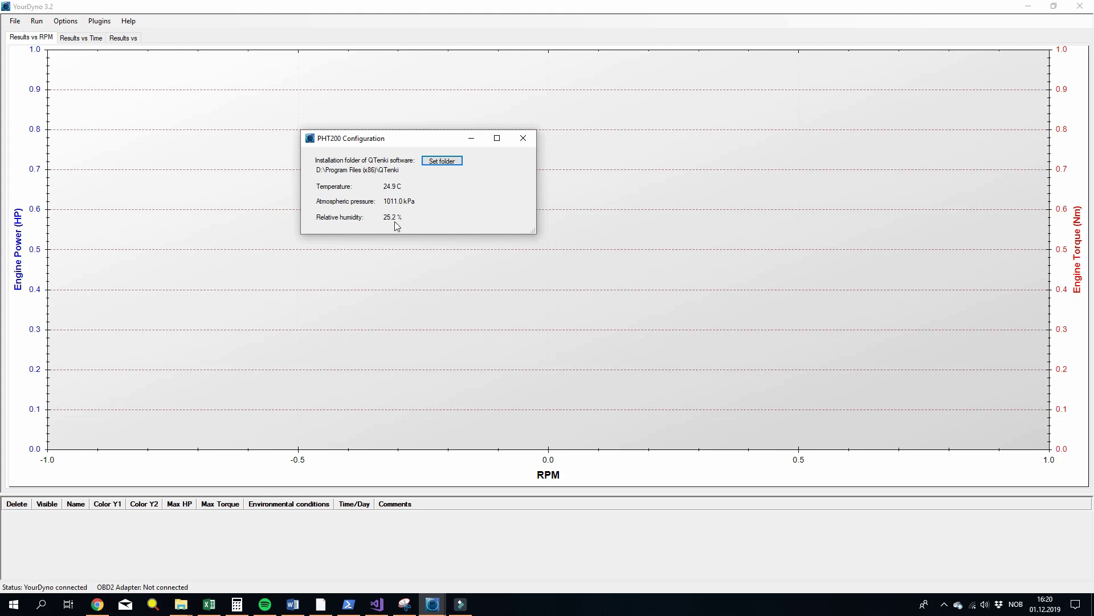
click(523, 138)
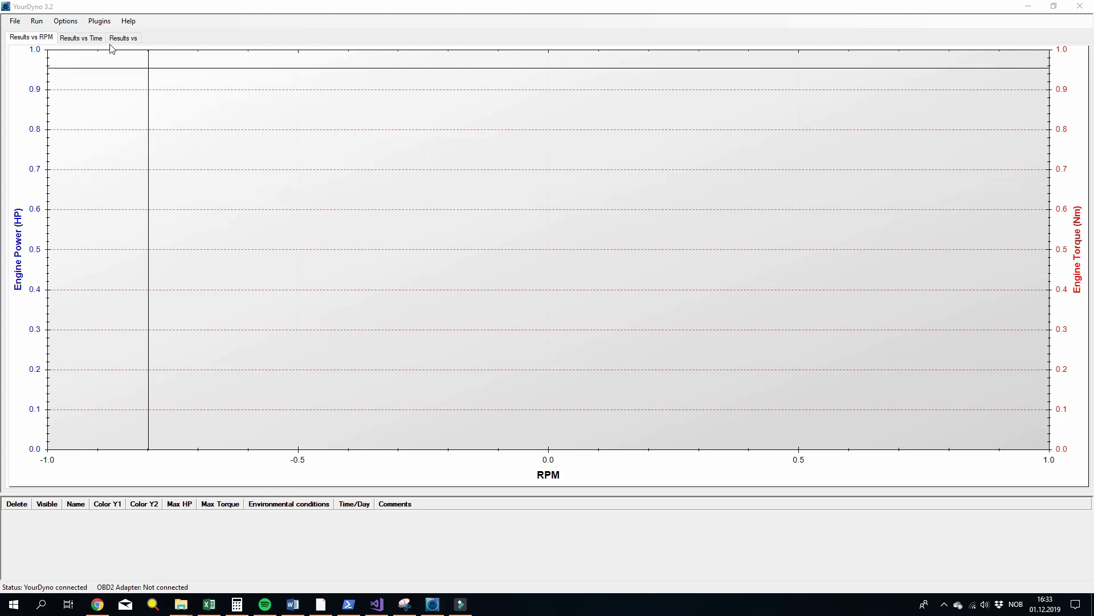
Step: Set SAE J1349 horsepower correction to Use Plugin sensor data, giving correction factor 0.985
click(66, 21)
click(80, 32)
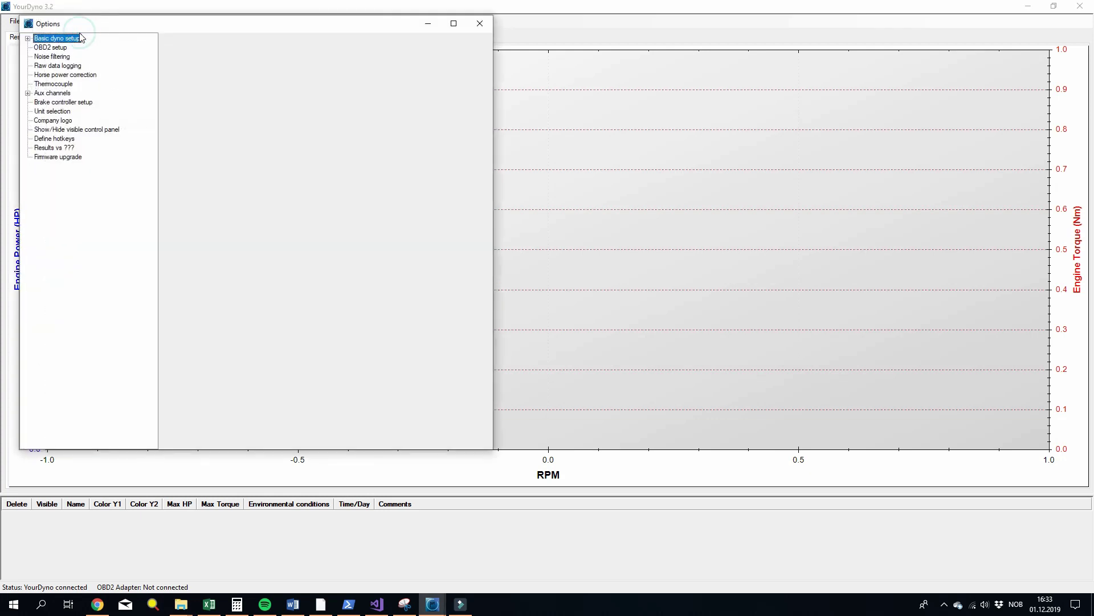
click(73, 75)
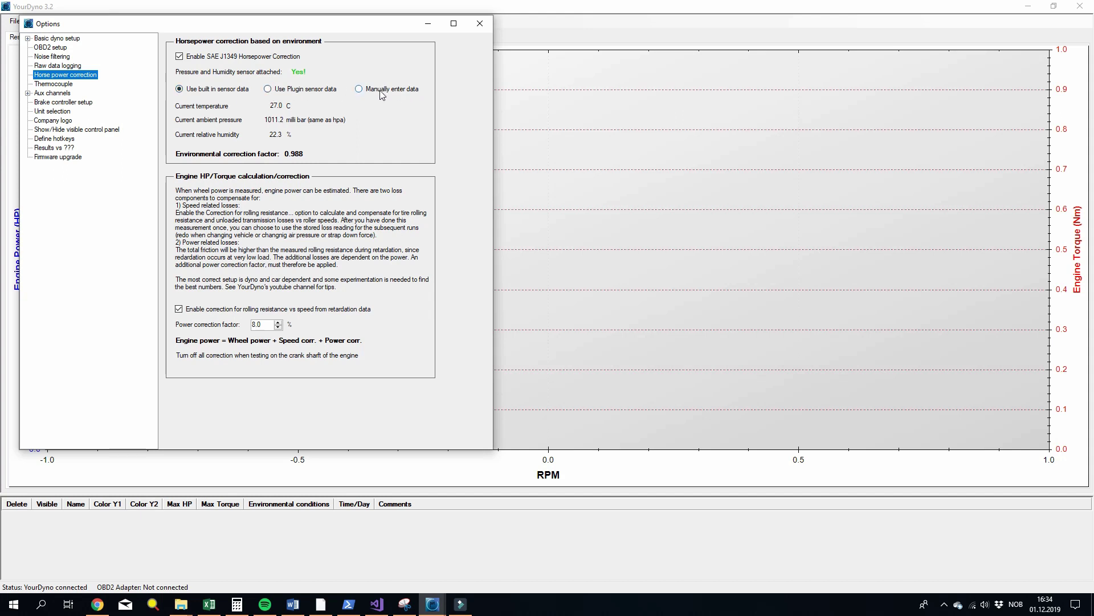
click(268, 89)
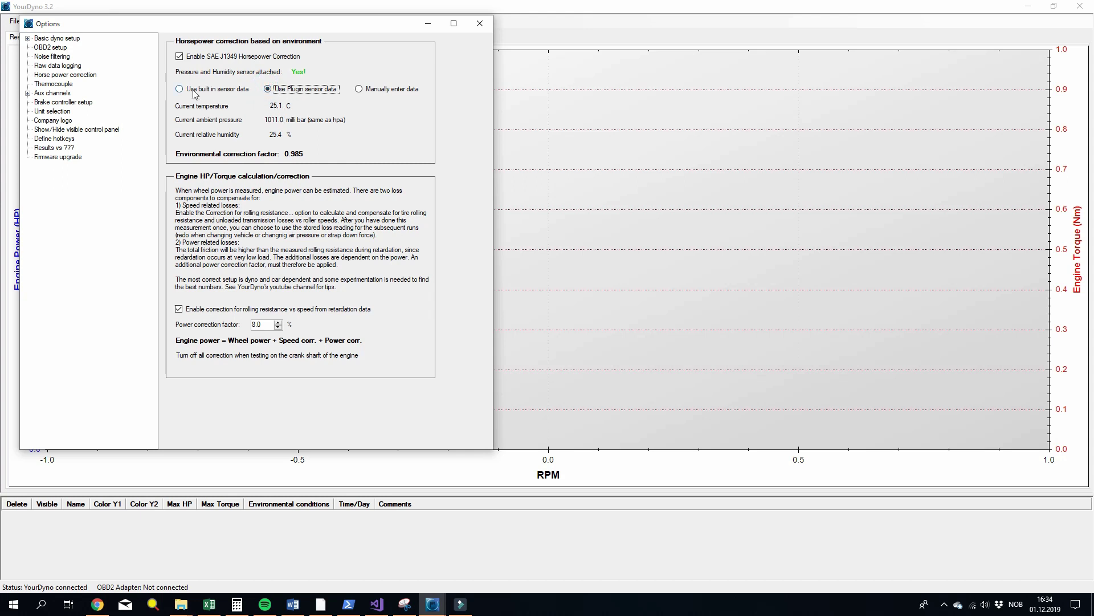
click(193, 92)
click(268, 91)
click(188, 91)
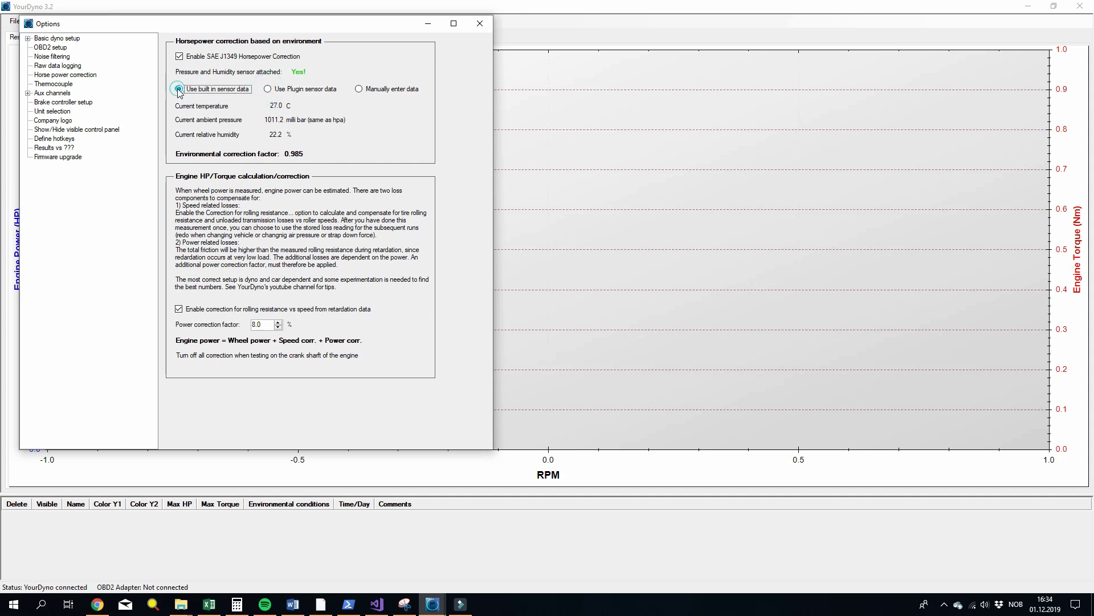
click(268, 90)
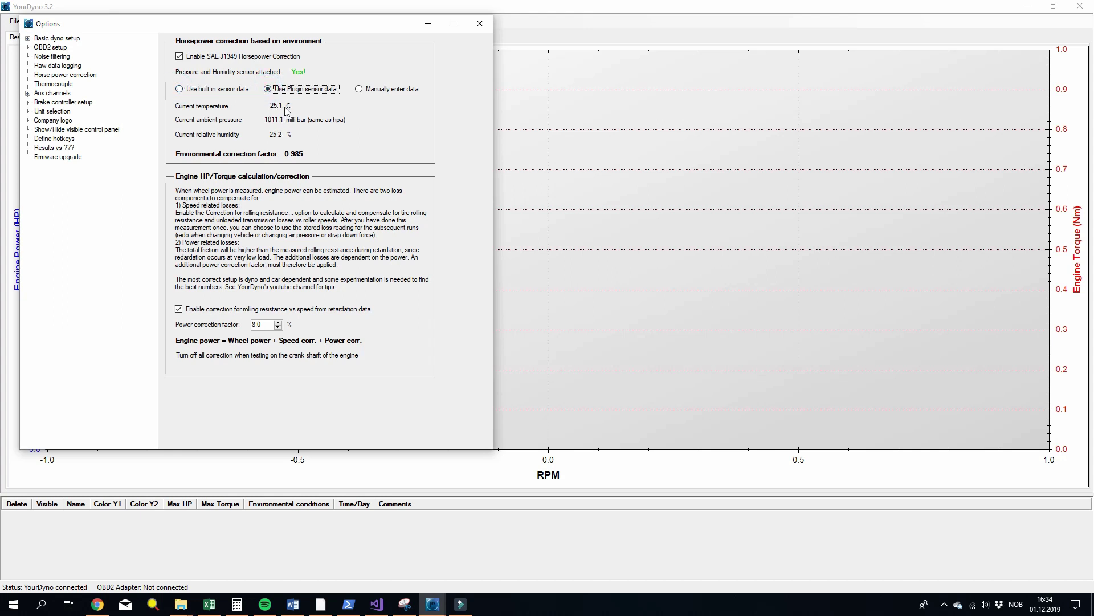